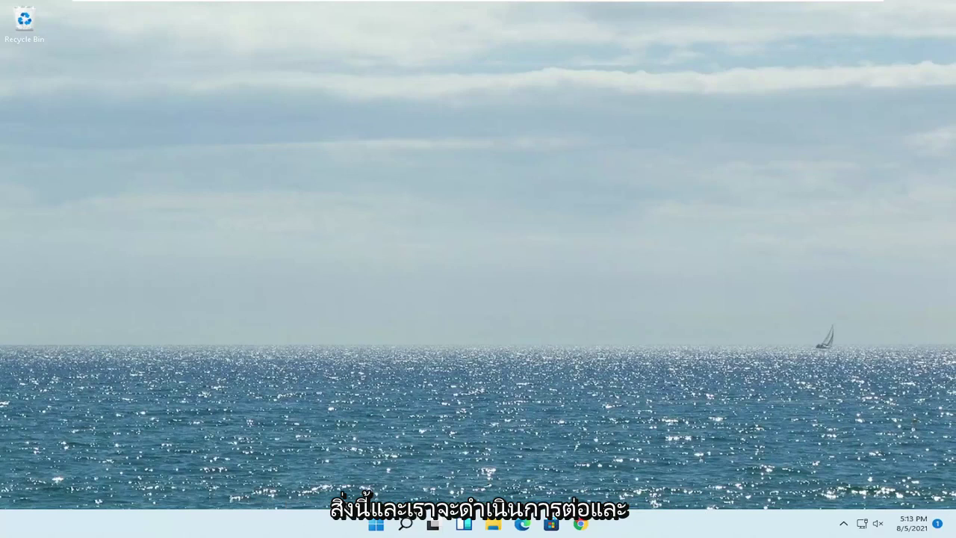
Open System Properties from a search for 'advanced system' and go to its Hardware tab.
{"action": "left_click", "coordinate": [405, 525]}
{"action": "type", "text": "advanced"}
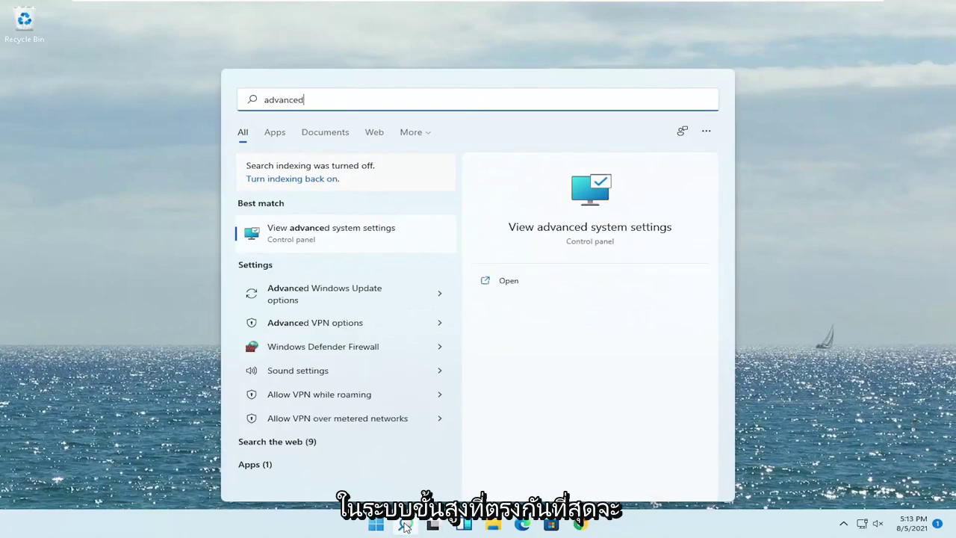
{"action": "type", "text": " system"}
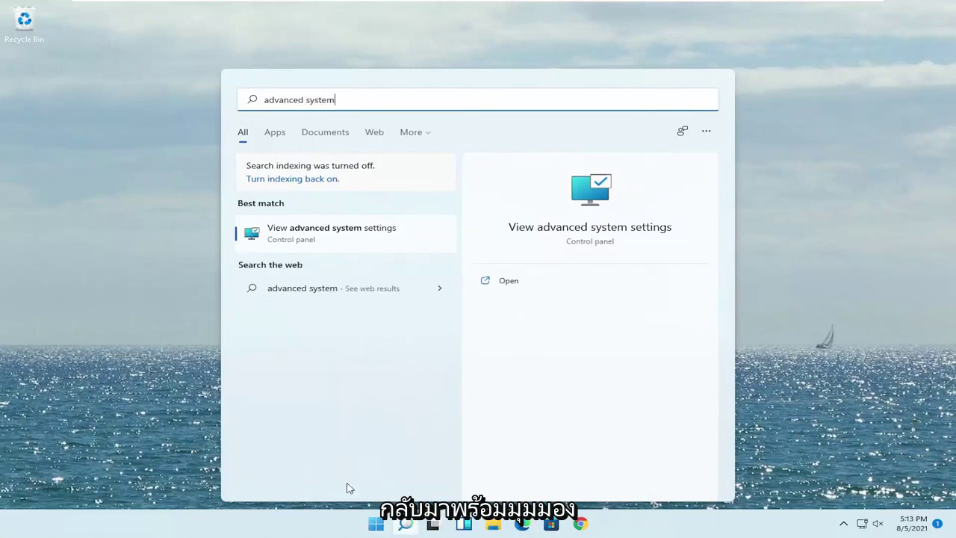
{"action": "left_click", "coordinate": [323, 237]}
{"action": "left_click_drag", "start_coordinate": [182, 41], "coordinate": [469, 115]}
{"action": "left_click", "coordinate": [415, 135]}
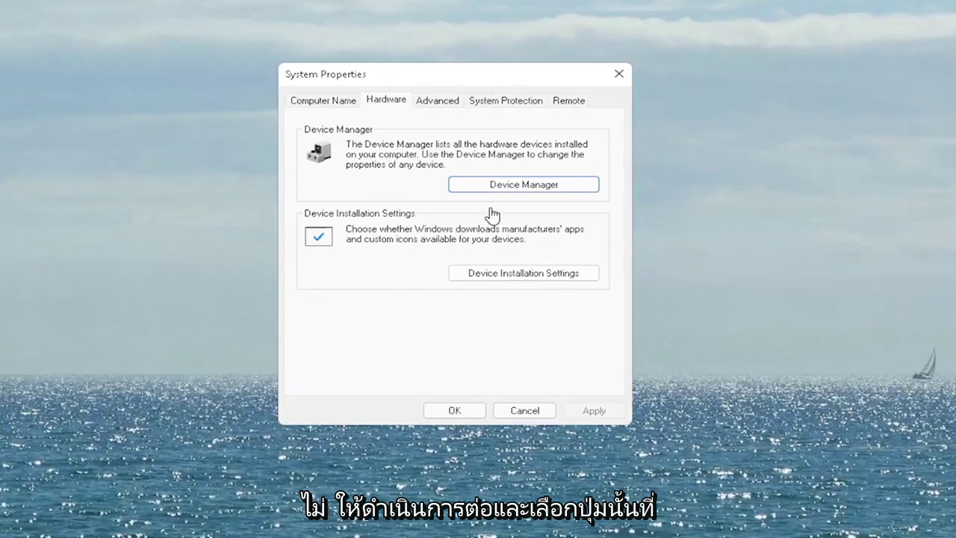
Set Device Installation Settings to Yes (recommended), save, and close System Properties.
{"action": "left_click", "coordinate": [523, 271]}
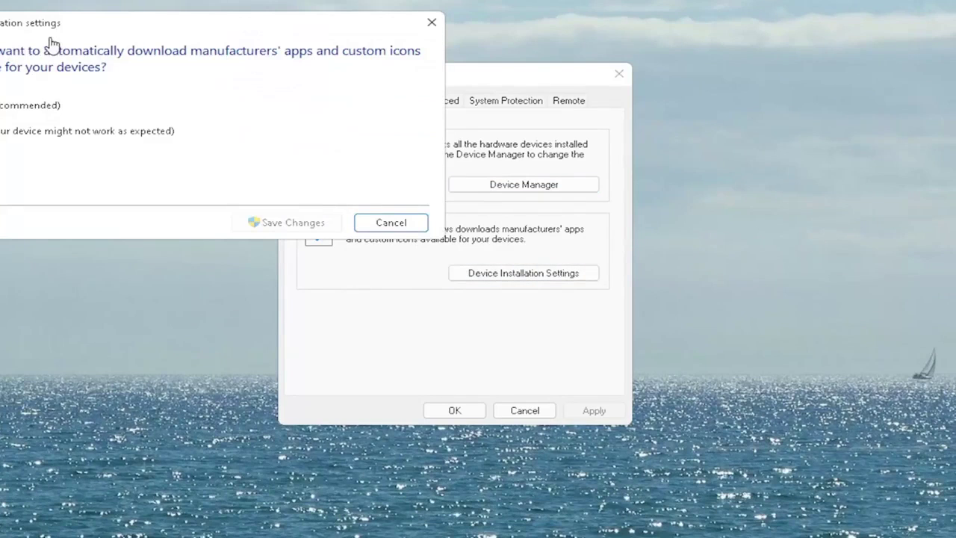
{"action": "left_click_drag", "start_coordinate": [70, 34], "coordinate": [284, 92]}
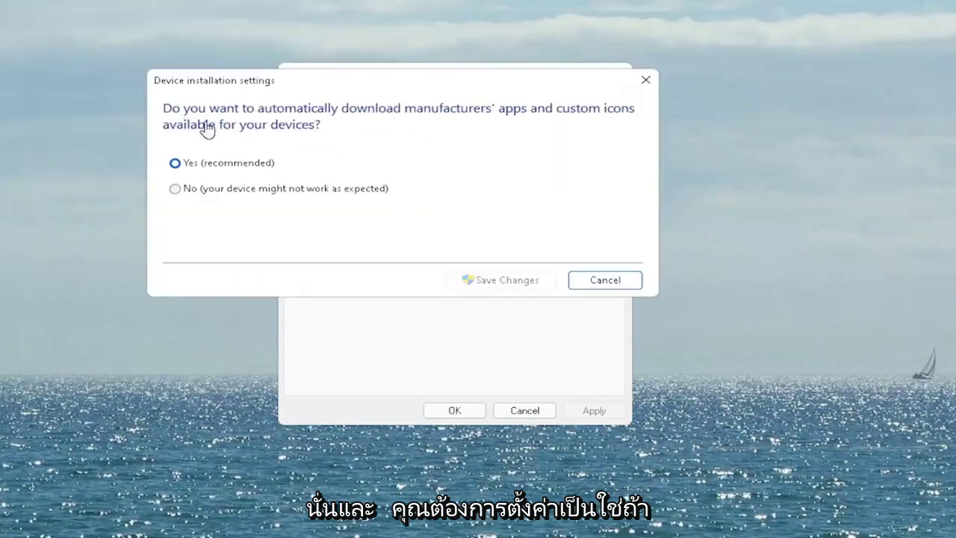
{"action": "left_click", "coordinate": [219, 164]}
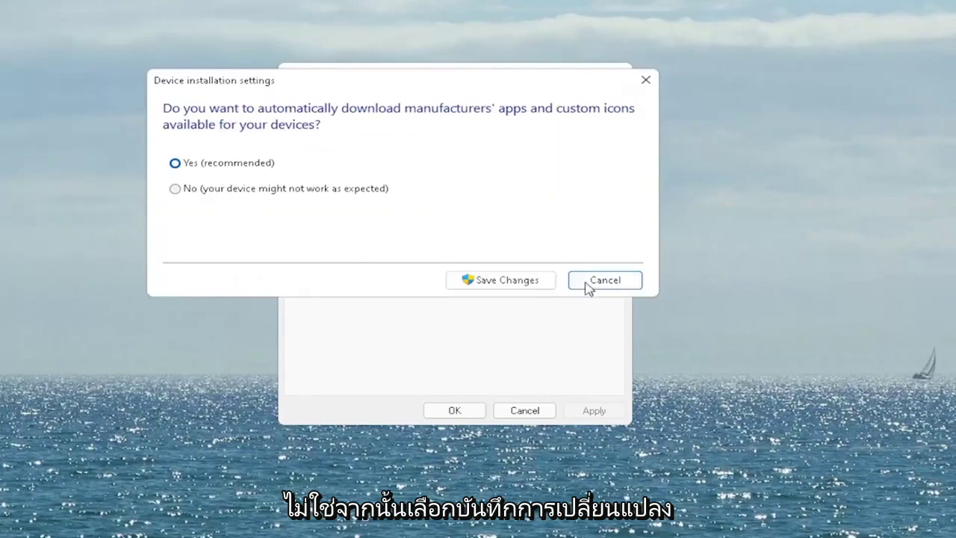
{"action": "left_click", "coordinate": [523, 279]}
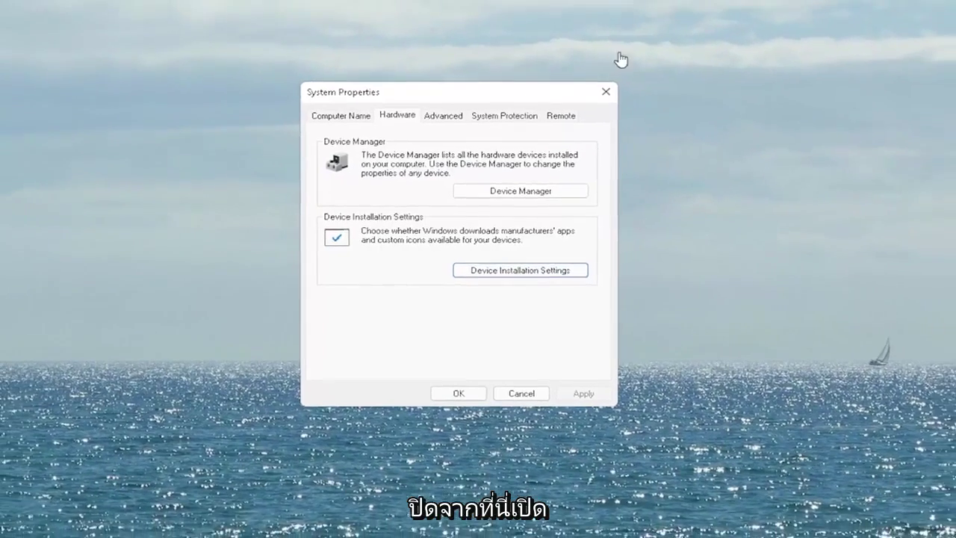
{"action": "left_click", "coordinate": [618, 73]}
Launch Device Manager and show the actions for High Definition Audio Device under Sound, video and game controllers.
{"action": "left_click", "coordinate": [406, 522]}
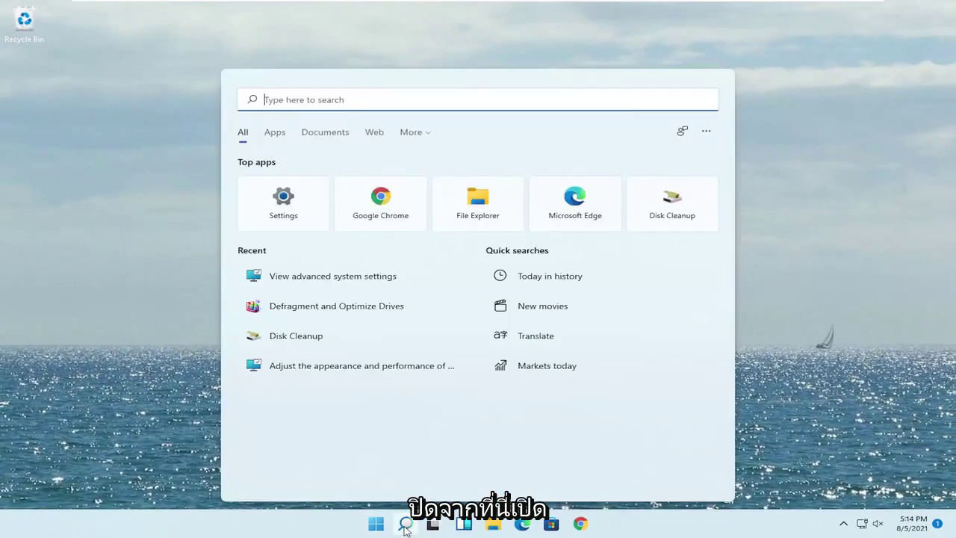
{"action": "type", "text": "device manager"}
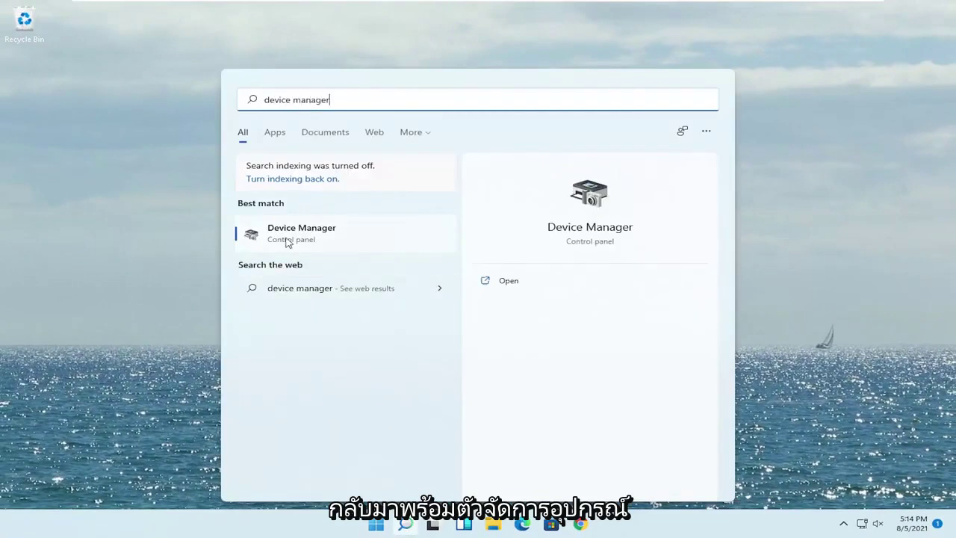
{"action": "left_click", "coordinate": [322, 236]}
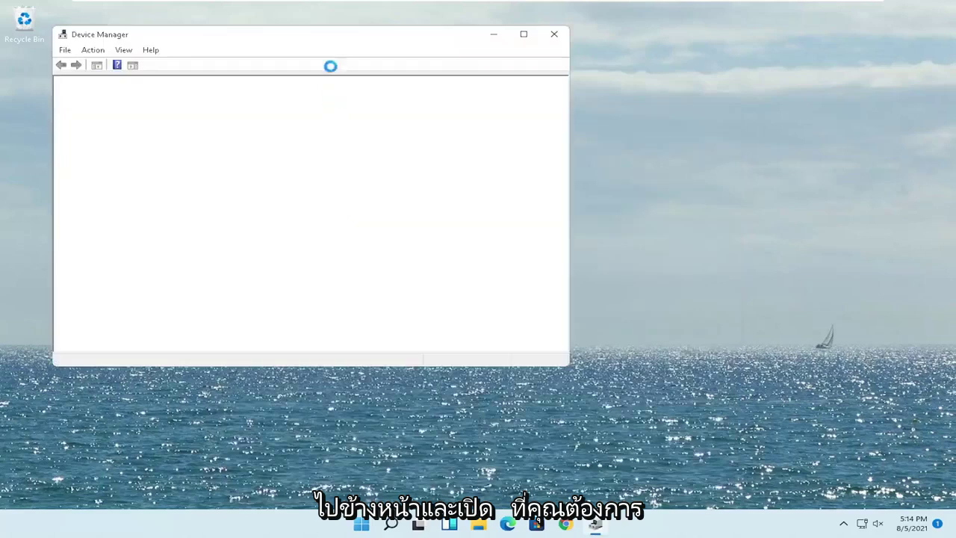
{"action": "left_click_drag", "start_coordinate": [317, 48], "coordinate": [456, 73]}
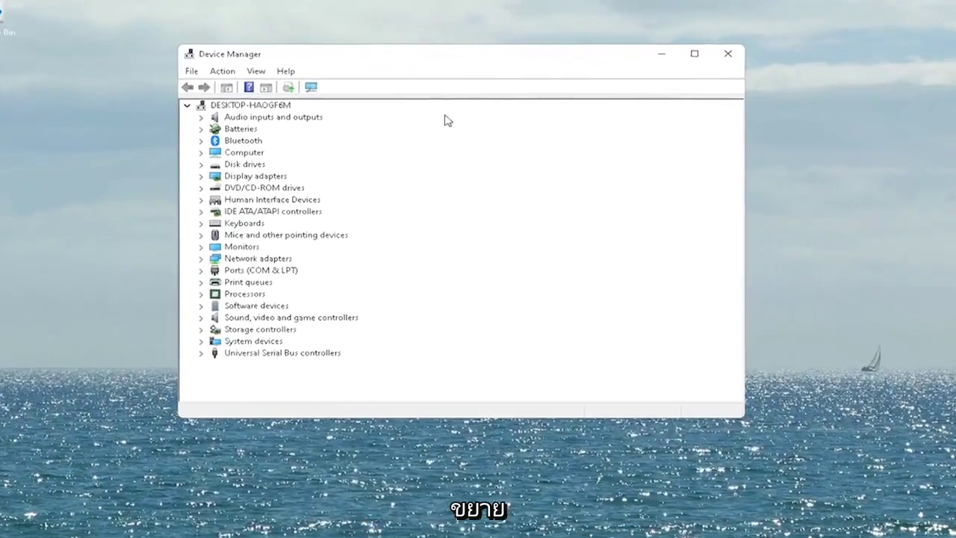
{"action": "double_click", "coordinate": [291, 340]}
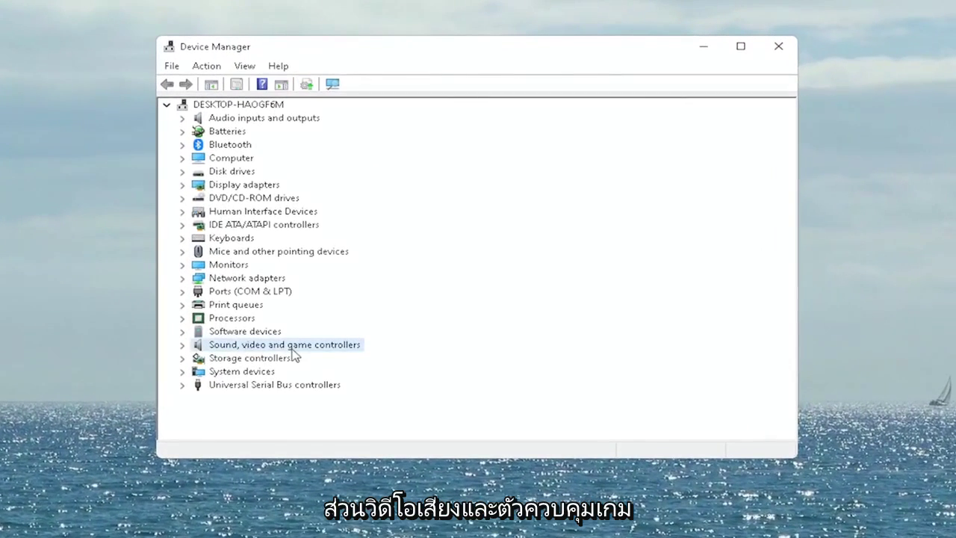
{"action": "left_click", "coordinate": [263, 359]}
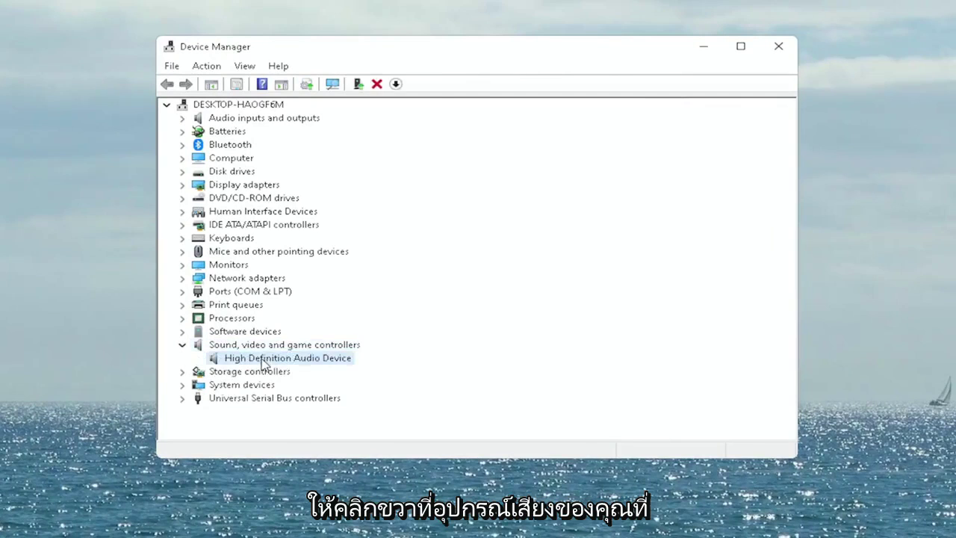
{"action": "right_click", "coordinate": [288, 362]}
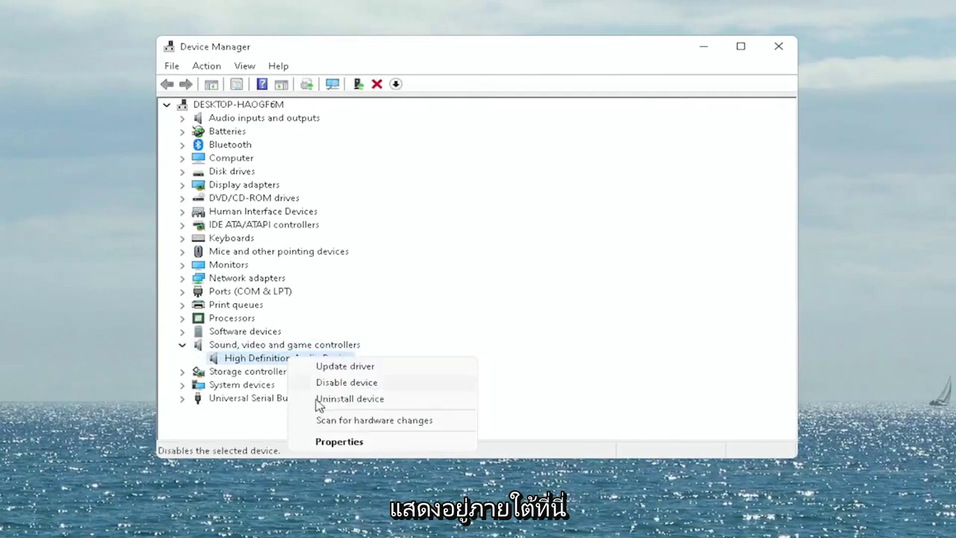
From the device's Driver tab, start Update Driver and choose to pick from drivers on the computer.
{"action": "left_click", "coordinate": [327, 442]}
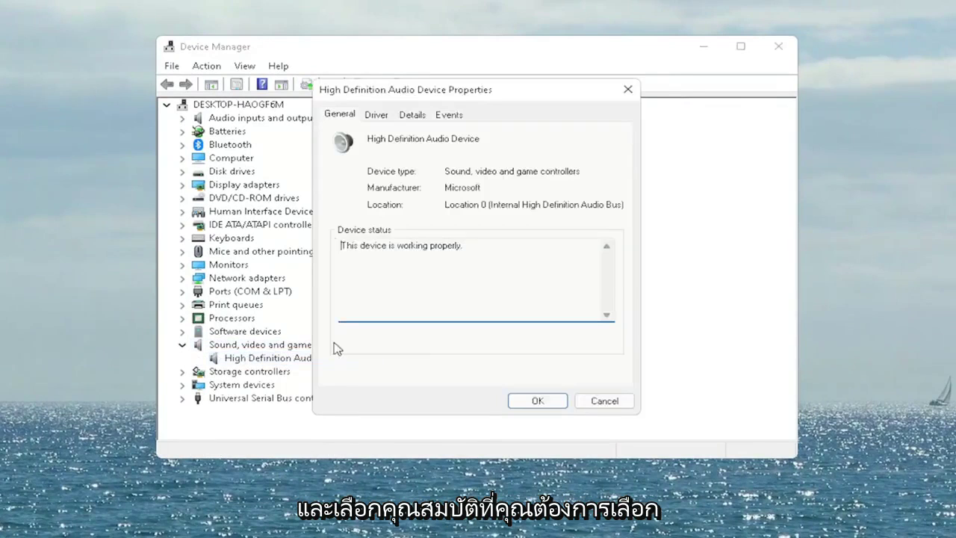
{"action": "left_click", "coordinate": [384, 118]}
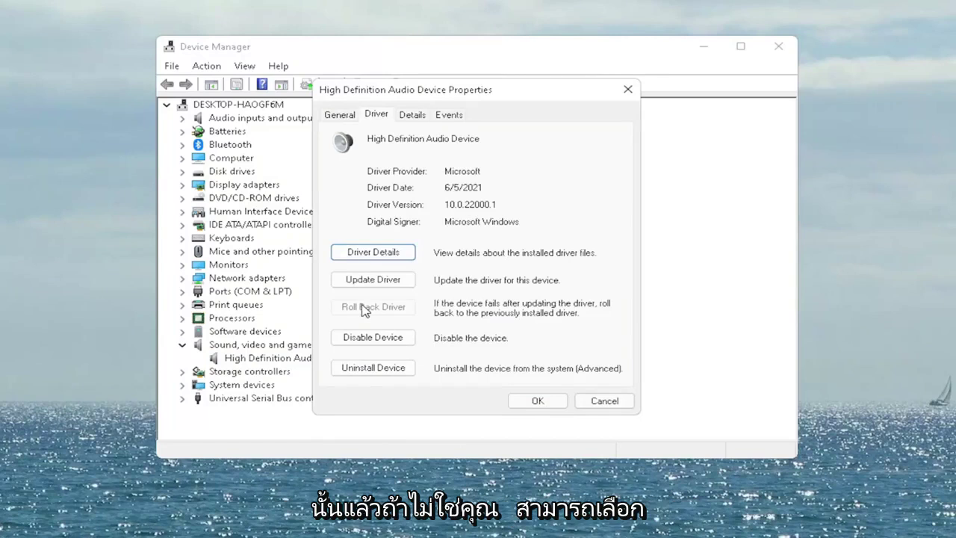
{"action": "left_click", "coordinate": [383, 280]}
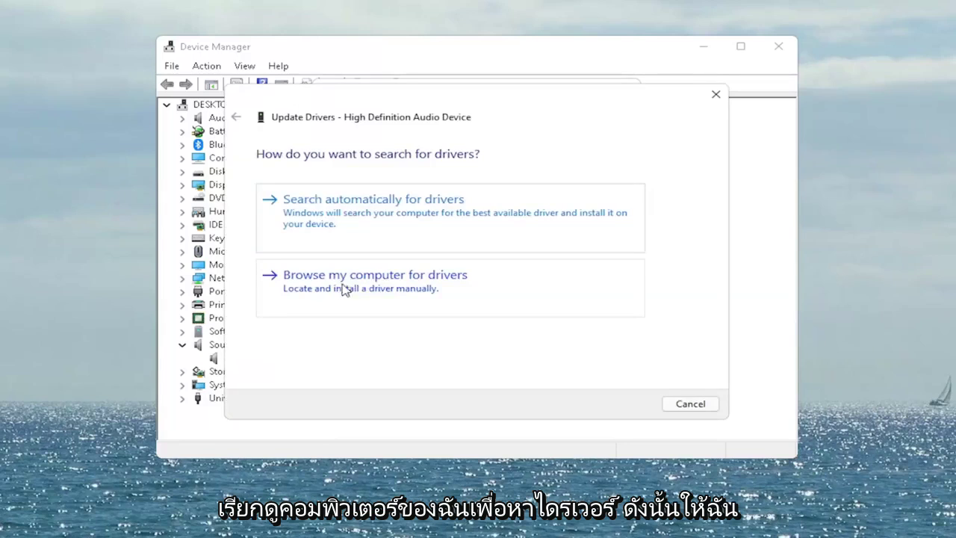
{"action": "left_click", "coordinate": [439, 282]}
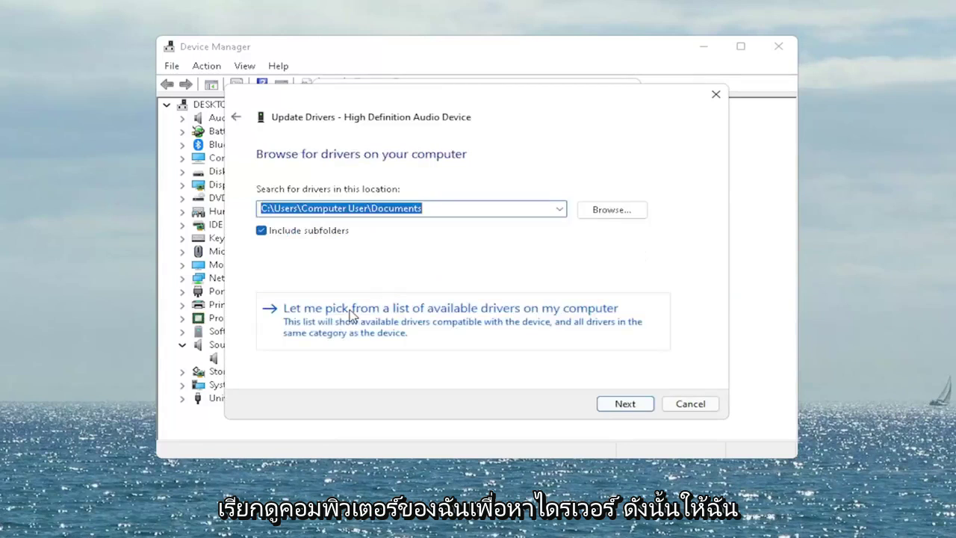
{"action": "left_click", "coordinate": [456, 336]}
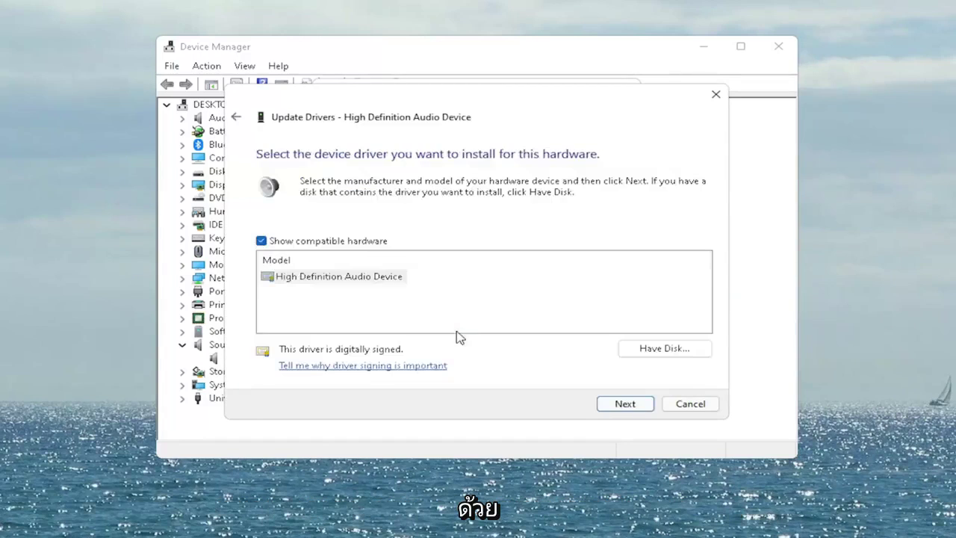
Install the High Definition Audio Device driver despite the warning, then close the wizard and Properties.
{"action": "left_click", "coordinate": [312, 276]}
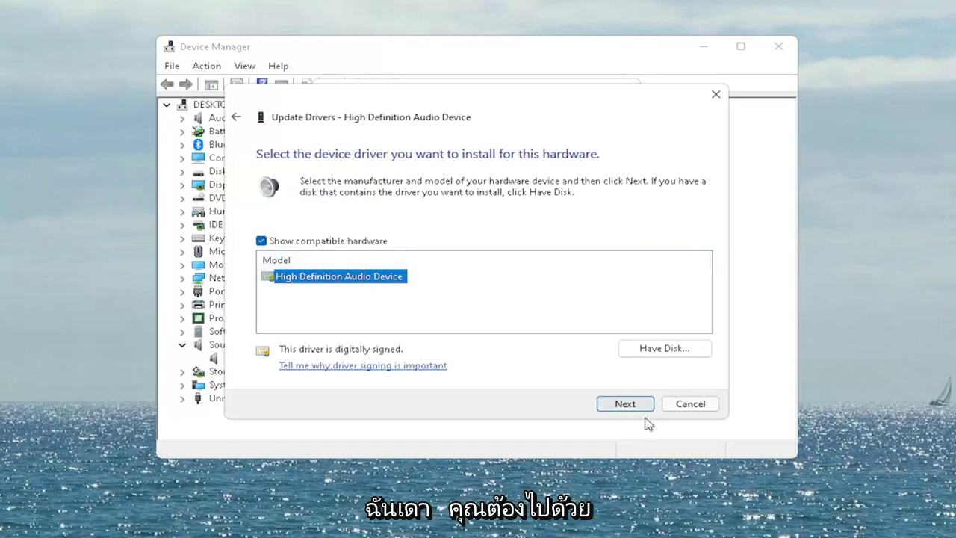
{"action": "left_click", "coordinate": [623, 406]}
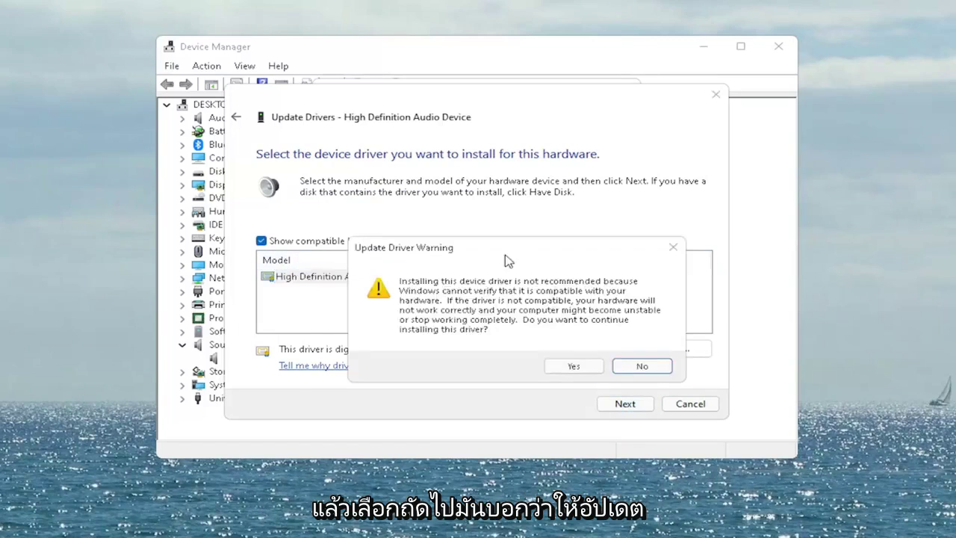
{"action": "left_click_drag", "start_coordinate": [496, 248], "coordinate": [440, 216]}
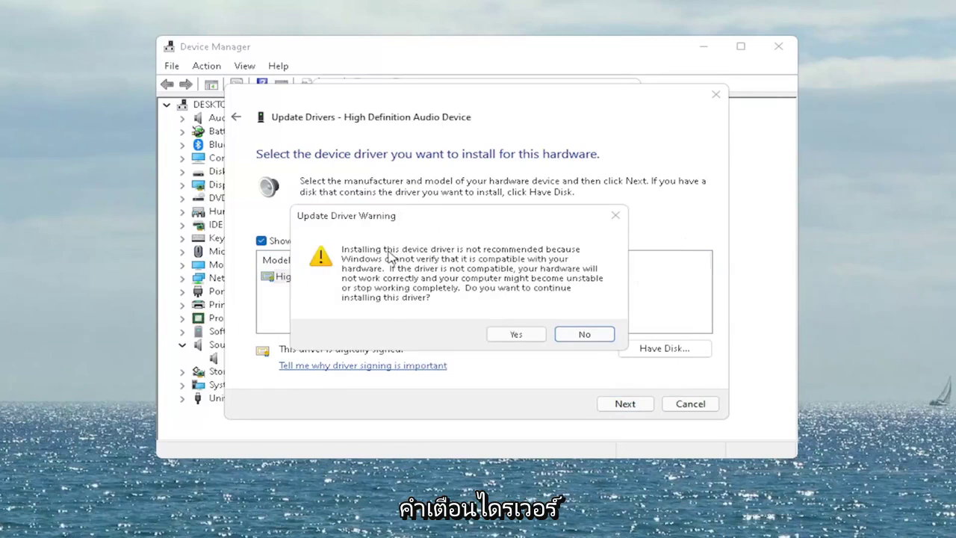
{"action": "left_click", "coordinate": [515, 334]}
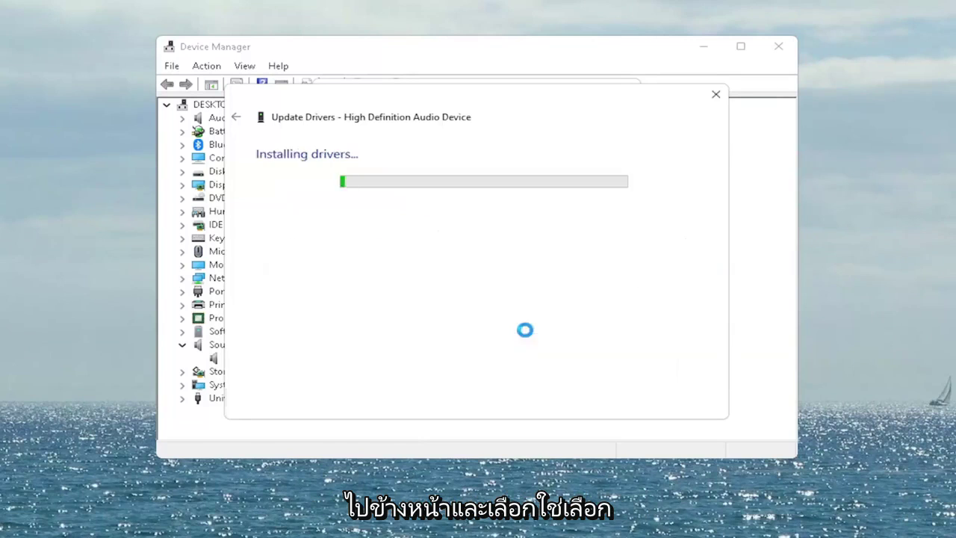
{"action": "left_click", "coordinate": [691, 401]}
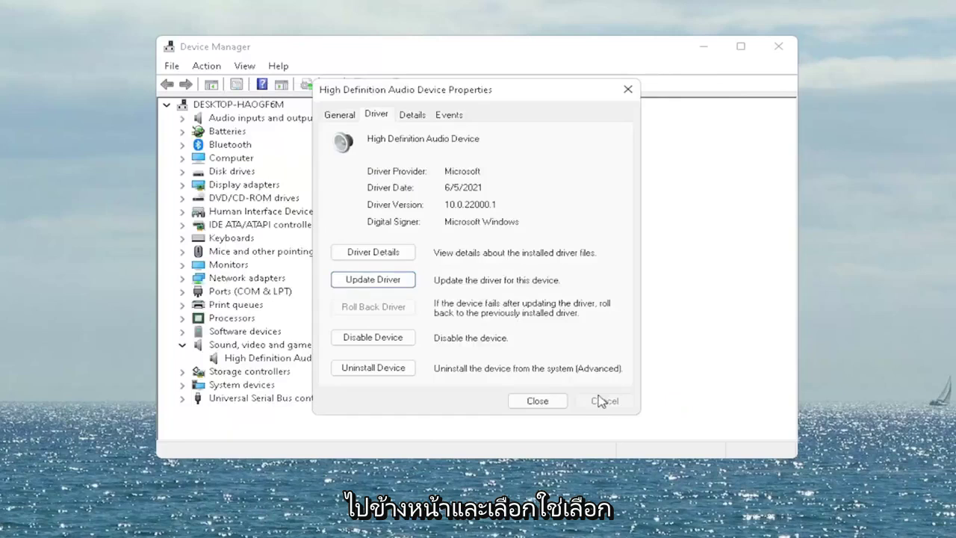
{"action": "left_click", "coordinate": [538, 401]}
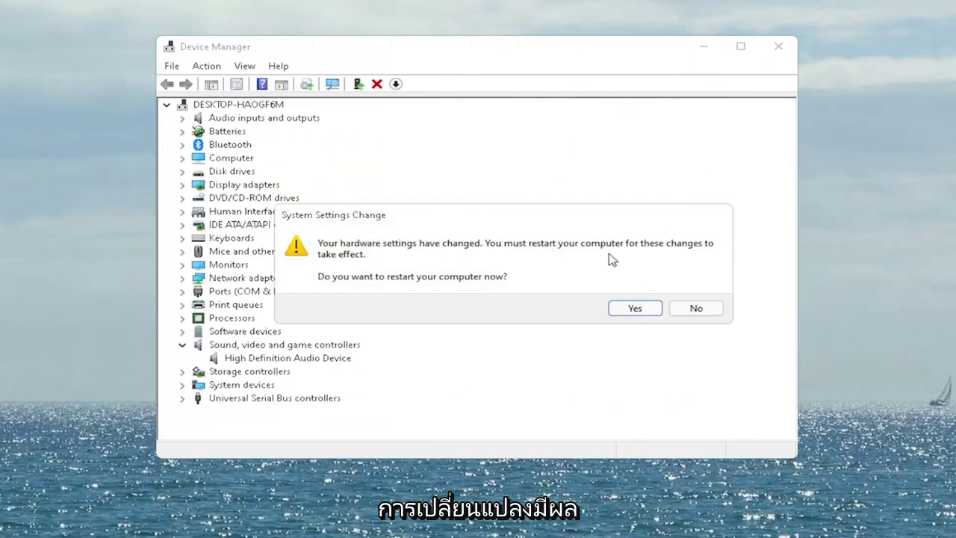
Accept the System Settings Change prompt to restart the computer now.
{"action": "left_click", "coordinate": [636, 308]}
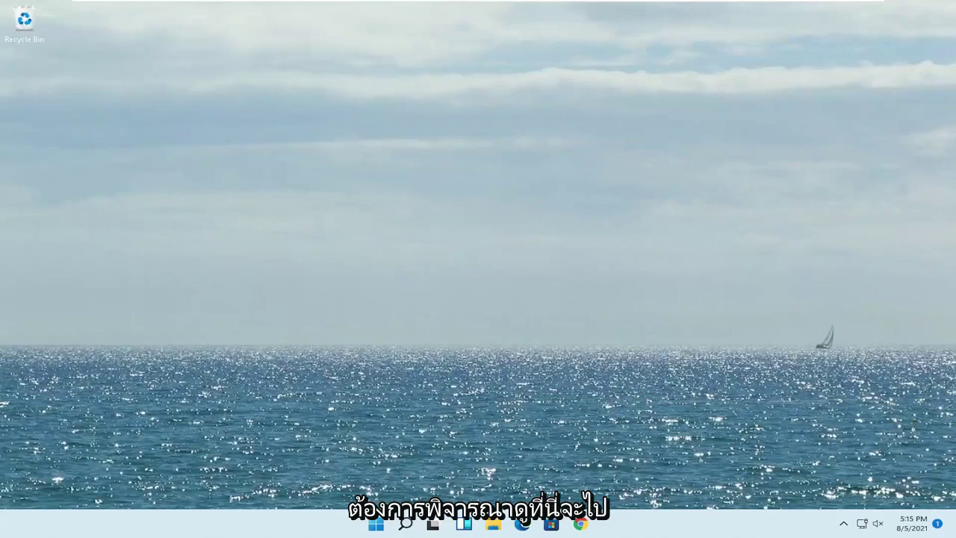
From the tray's Bluetooth icon, open the Bluetooth devices settings and begin Add device.
{"action": "left_click", "coordinate": [864, 525]}
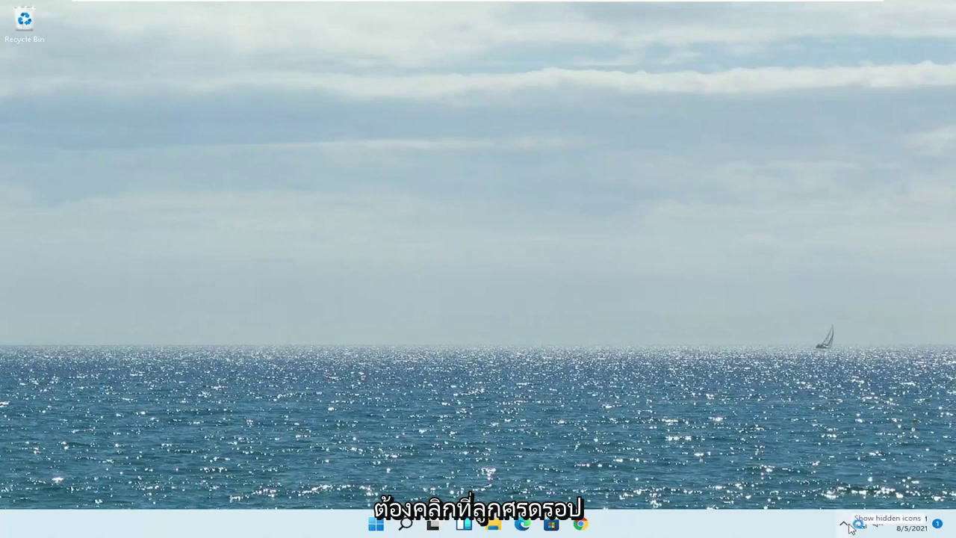
{"action": "left_click", "coordinate": [843, 523]}
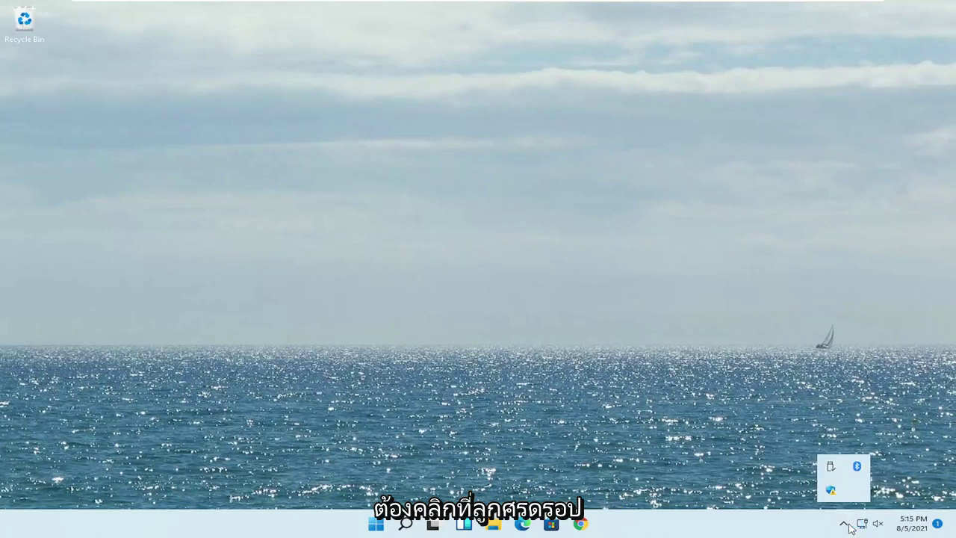
{"action": "right_click", "coordinate": [862, 472]}
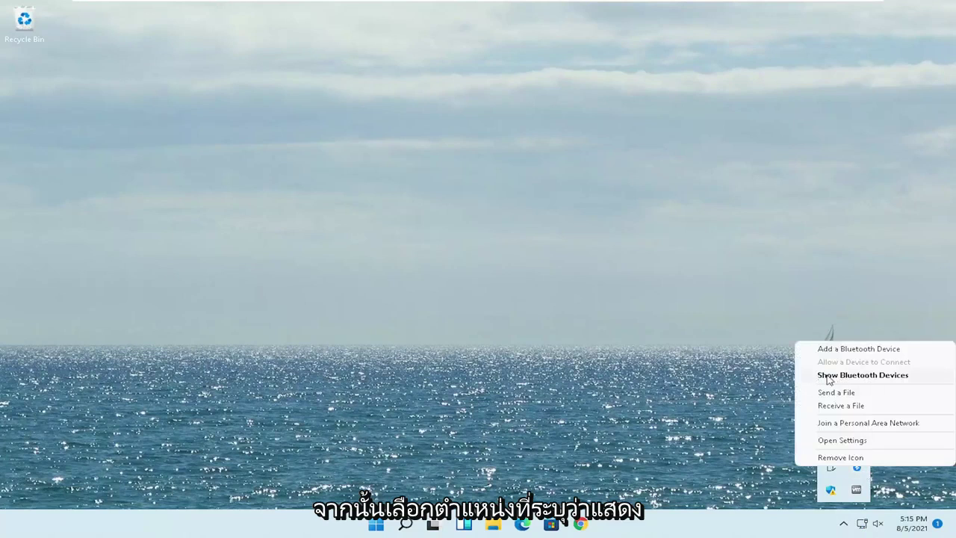
{"action": "left_click", "coordinate": [864, 376]}
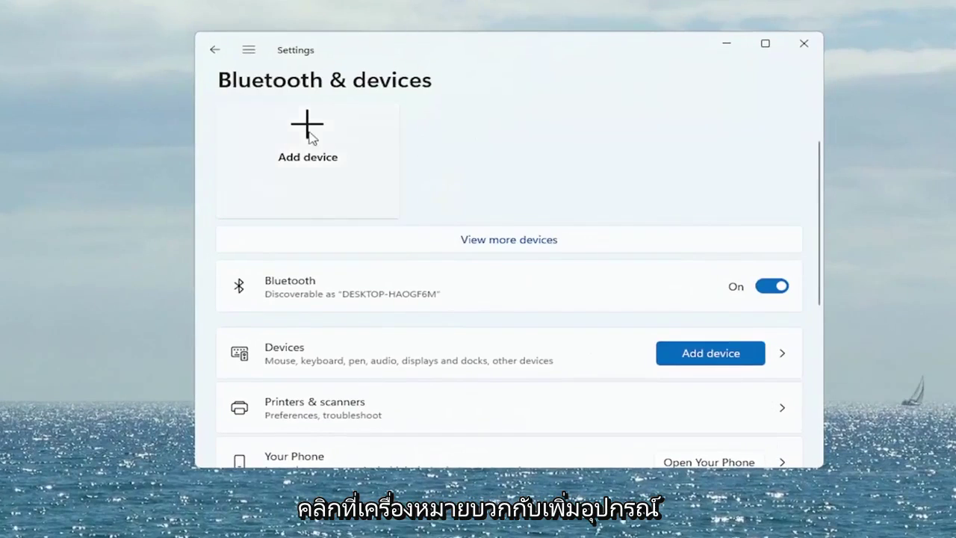
{"action": "left_click", "coordinate": [303, 138]}
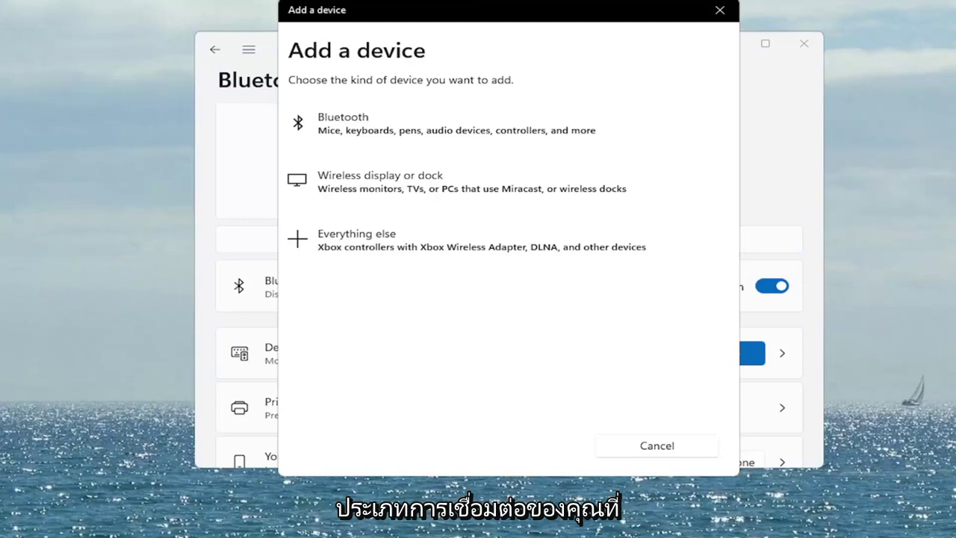
Choose Bluetooth as the device type, then cancel and close the Bluetooth settings.
{"action": "left_click", "coordinate": [346, 134]}
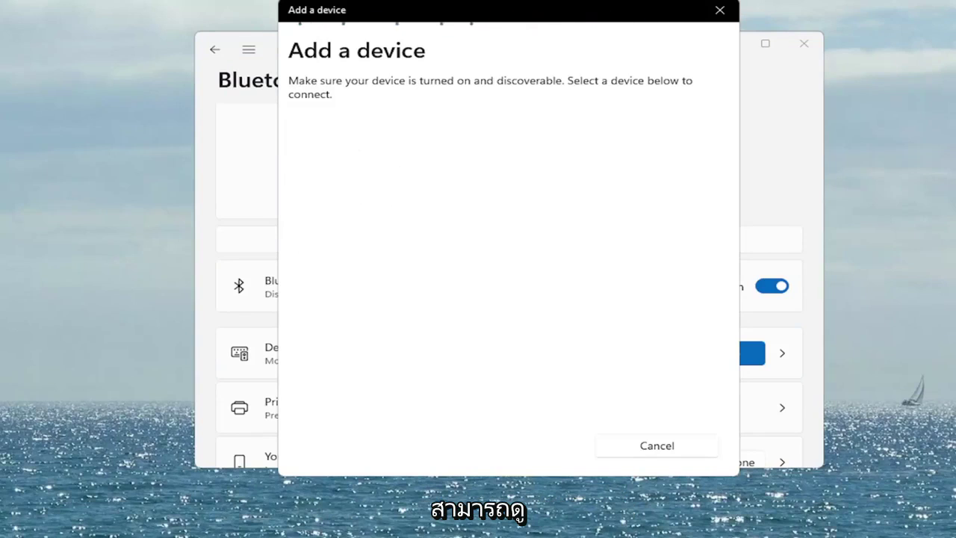
{"action": "left_click", "coordinate": [719, 10]}
{"action": "left_click", "coordinate": [804, 43]}
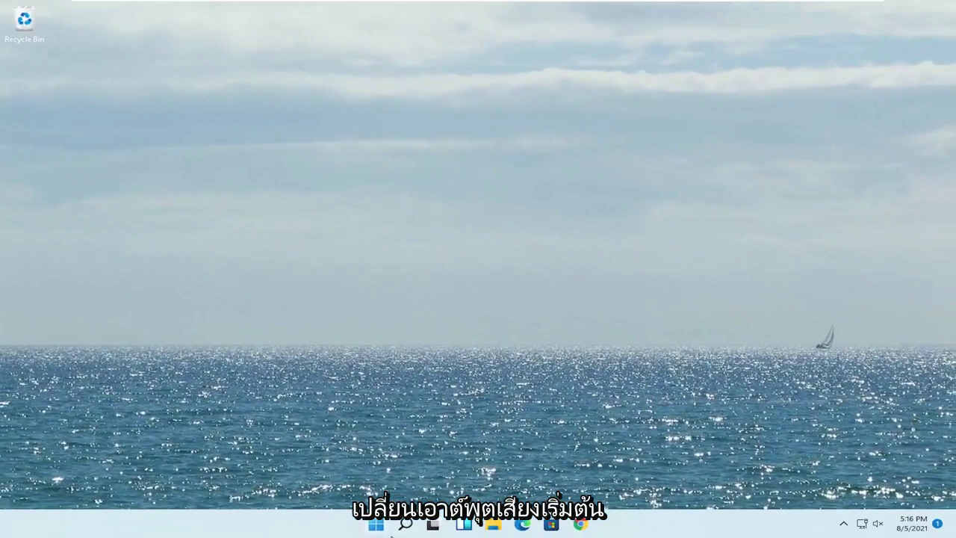
Launch Settings from a search for 'settings' and return to its System page.
{"action": "left_click", "coordinate": [402, 526]}
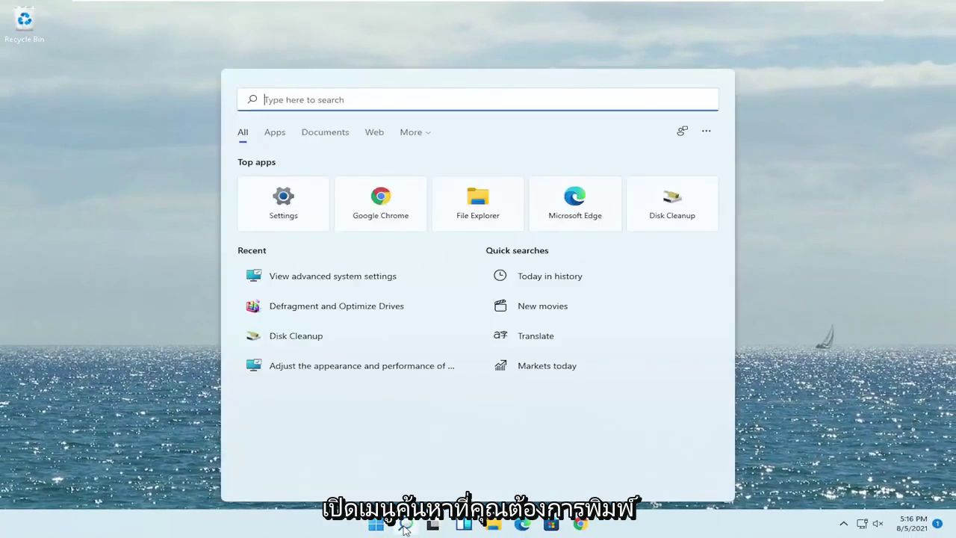
{"action": "type", "text": "settings"}
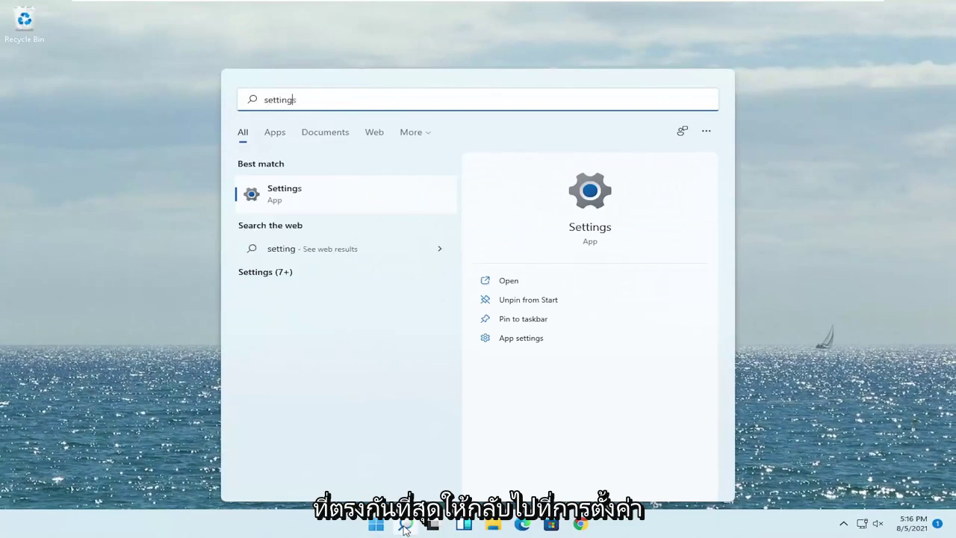
{"action": "left_click", "coordinate": [289, 196]}
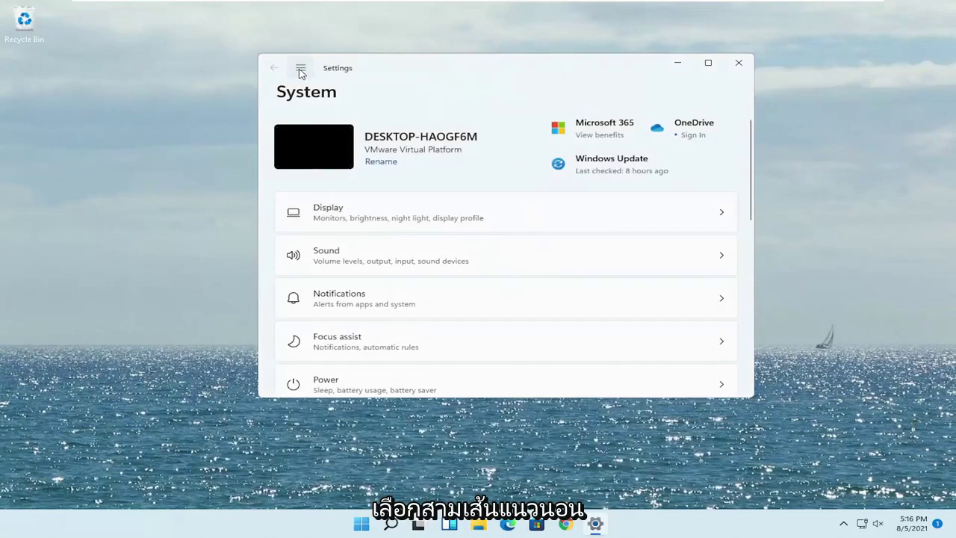
{"action": "left_click", "coordinate": [300, 68]}
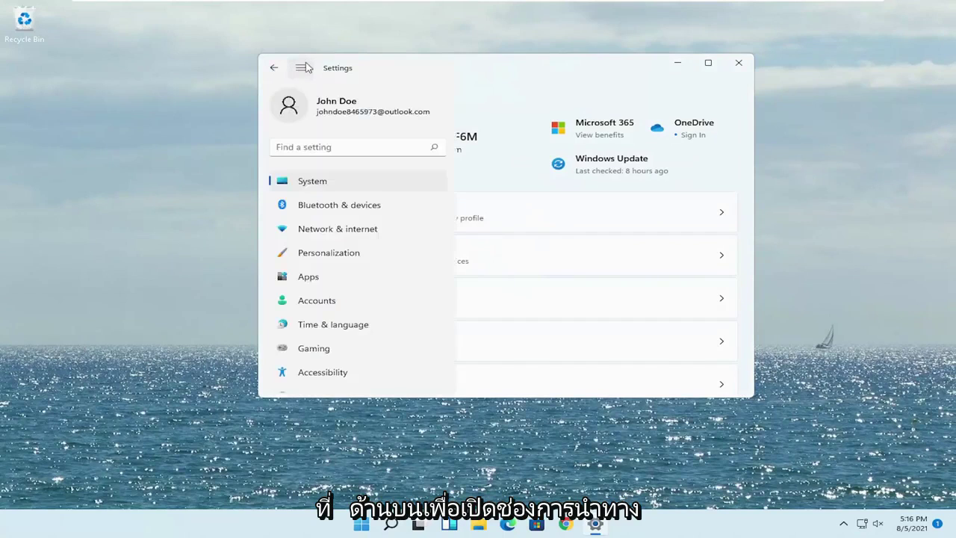
{"action": "left_click", "coordinate": [292, 187]}
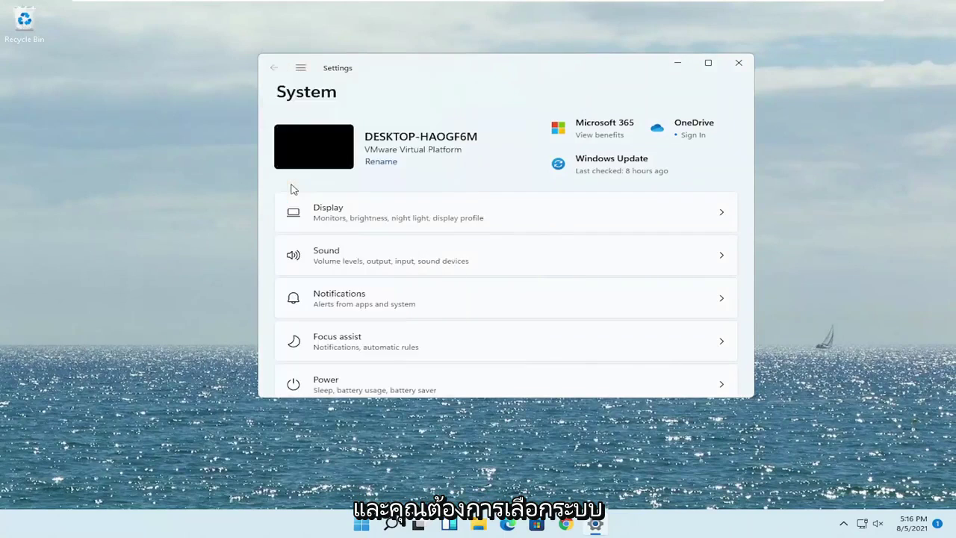
Open Sound settings and the Speakers output device properties.
{"action": "left_click", "coordinate": [366, 260]}
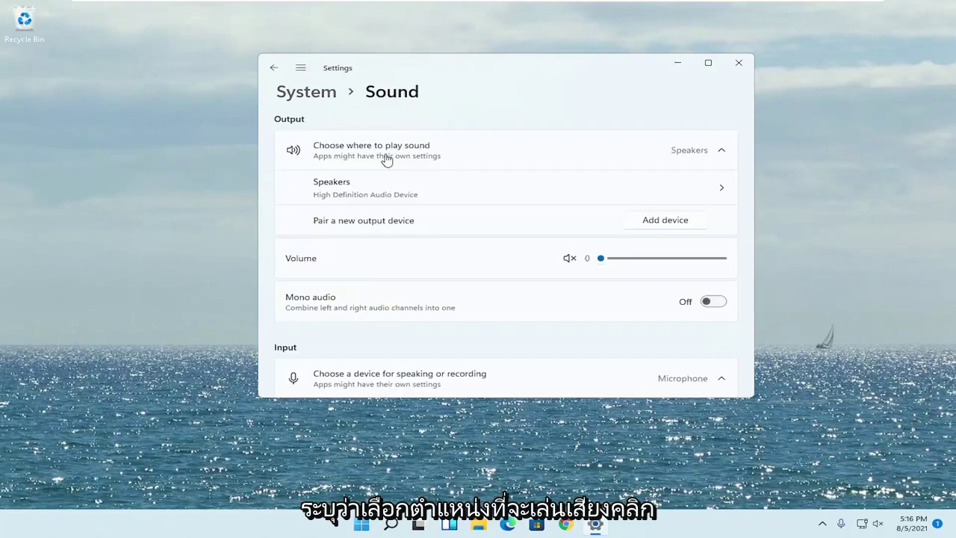
{"action": "left_click", "coordinate": [665, 153]}
{"action": "left_click", "coordinate": [664, 153]}
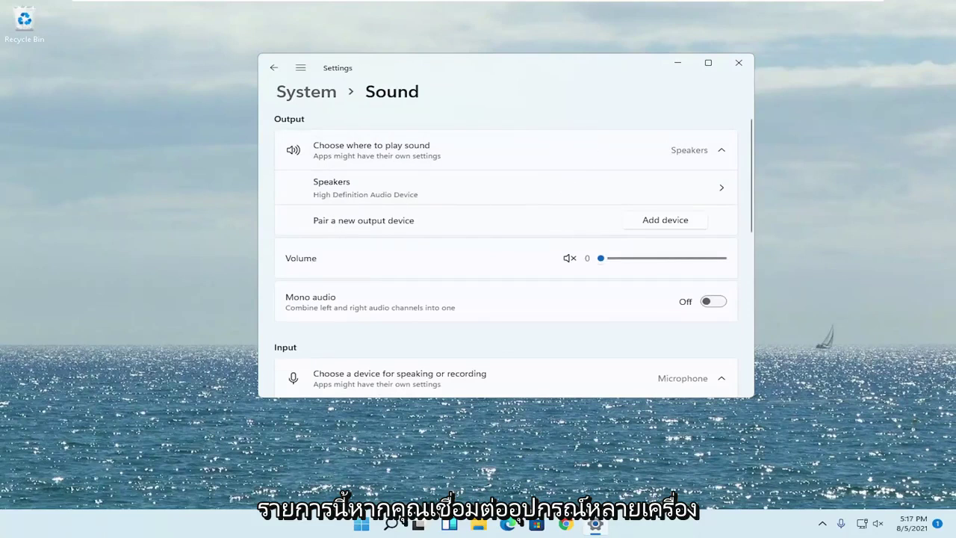
{"action": "left_click", "coordinate": [363, 189]}
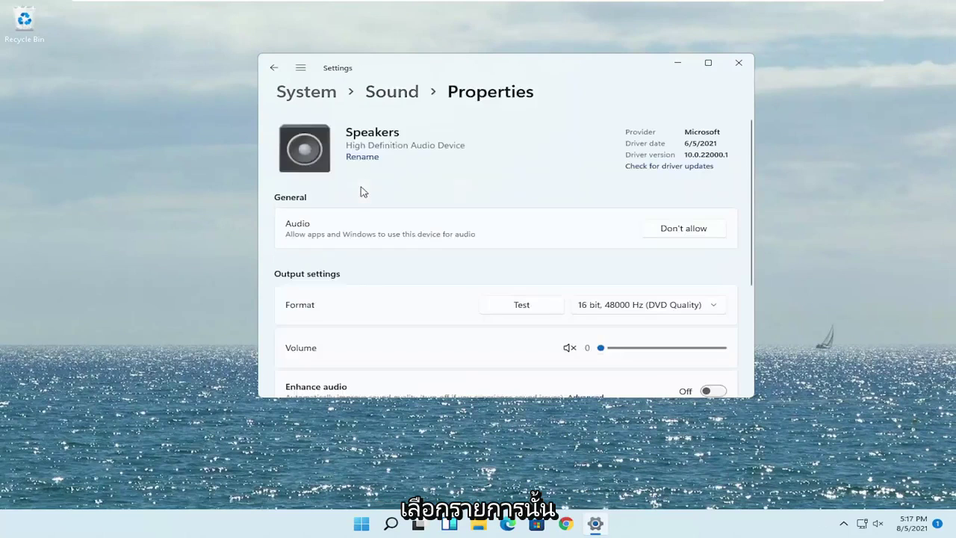
Block then re-allow the Speakers for audio, test the volume slider, and close Settings.
{"action": "left_click", "coordinate": [681, 230]}
{"action": "left_click", "coordinate": [593, 201]}
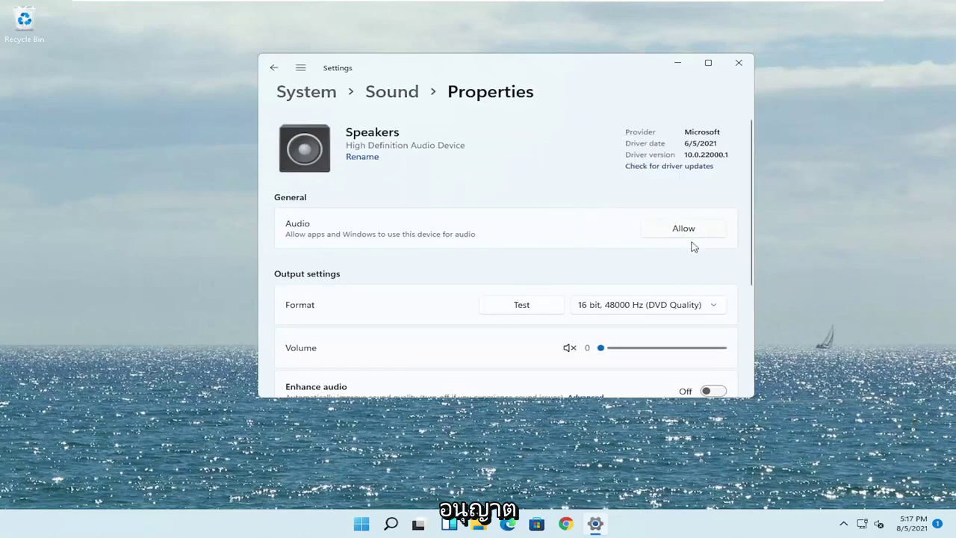
{"action": "left_click", "coordinate": [680, 236]}
{"action": "scroll", "coordinate": [639, 251], "scroll_direction": "down", "scroll_amount": 2}
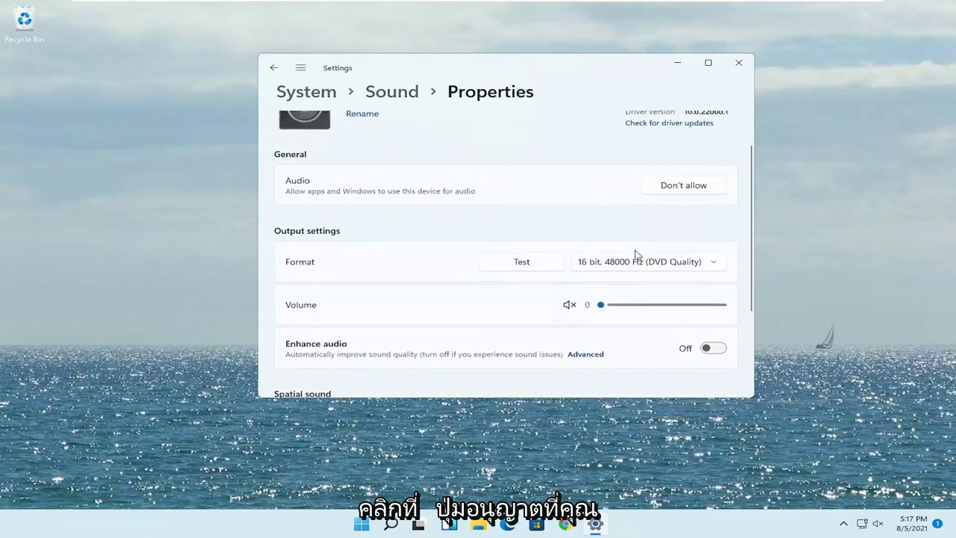
{"action": "left_click_drag", "start_coordinate": [626, 269], "coordinate": [540, 267]}
{"action": "scroll", "coordinate": [483, 182], "scroll_direction": "up", "scroll_amount": 2}
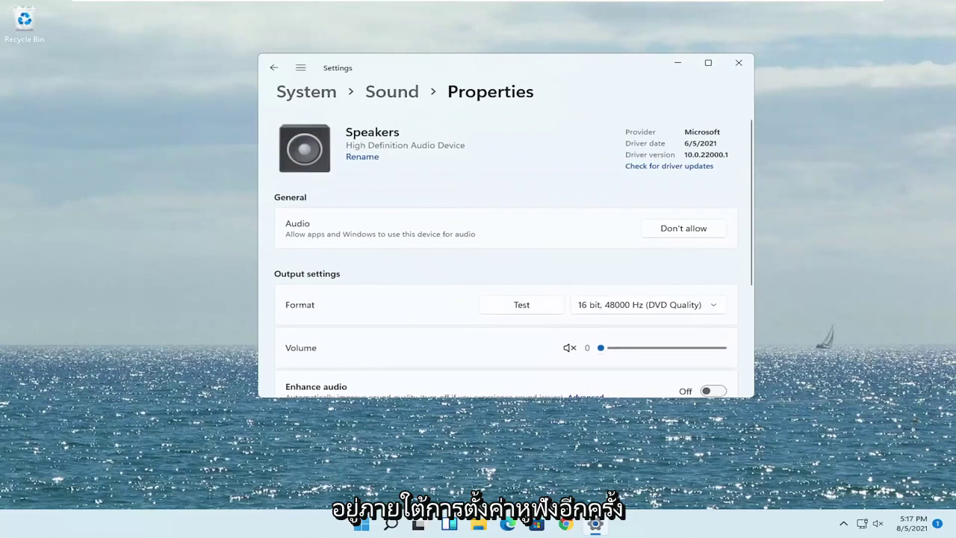
{"action": "left_click", "coordinate": [274, 67]}
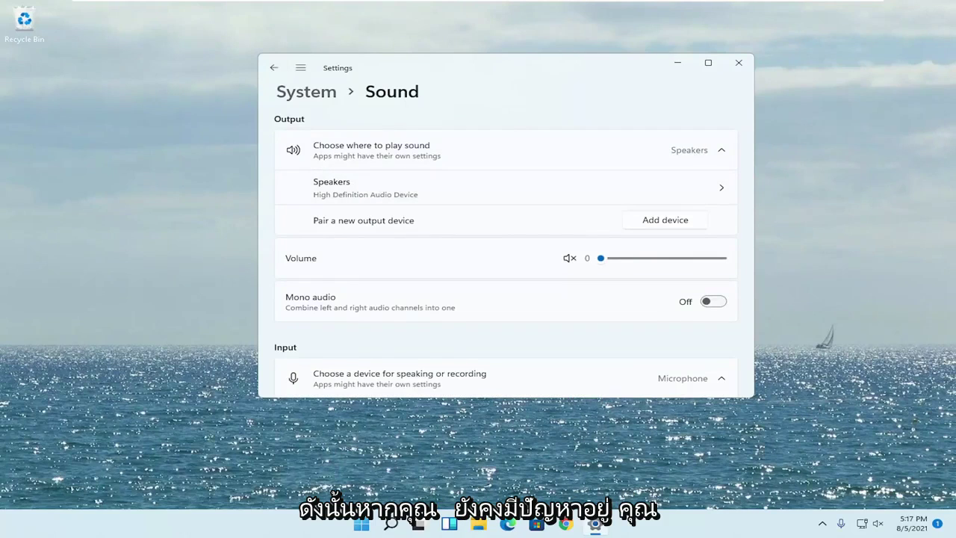
{"action": "left_click", "coordinate": [738, 62]}
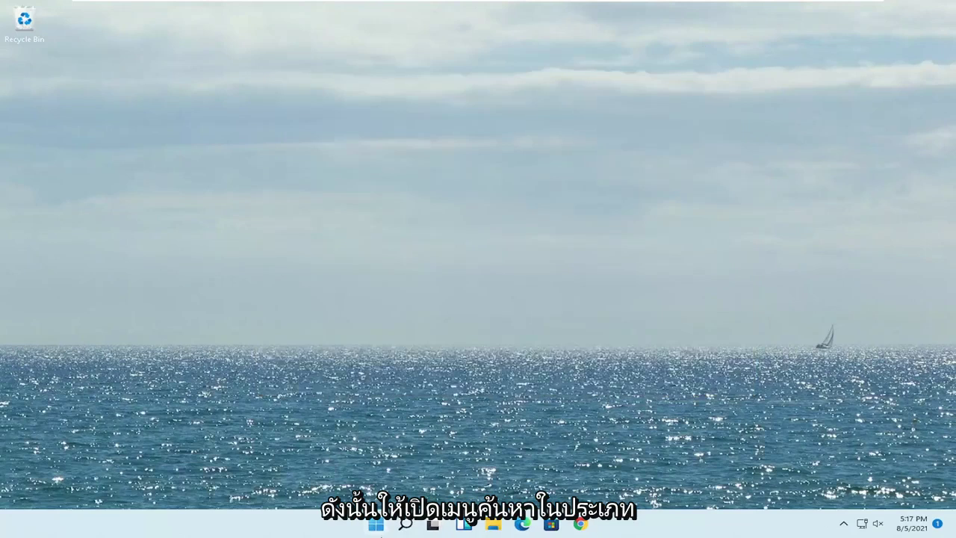
Search 'troubleshoot' and navigate System > Troubleshoot > Other troubleshooters.
{"action": "left_click", "coordinate": [401, 528]}
{"action": "type", "text": "troub"}
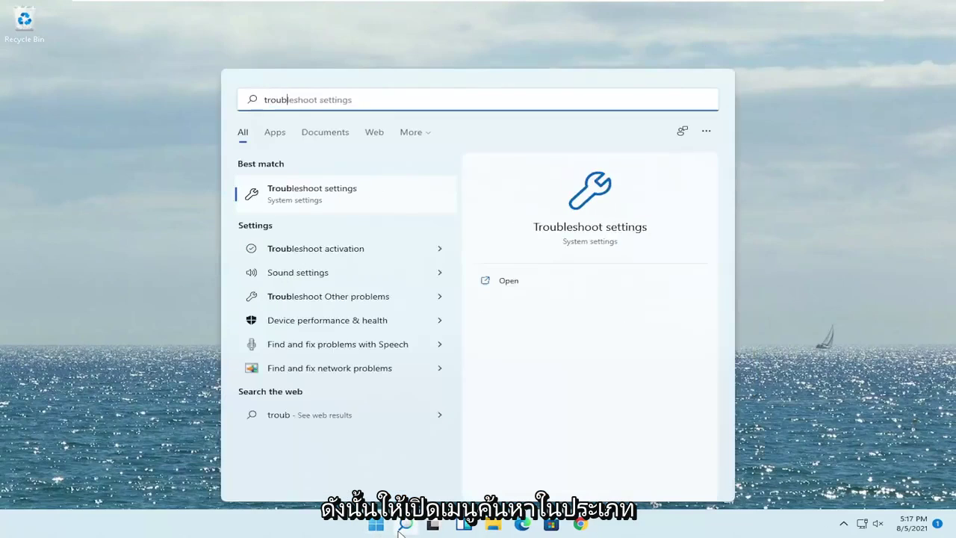
{"action": "type", "text": "leshoot"}
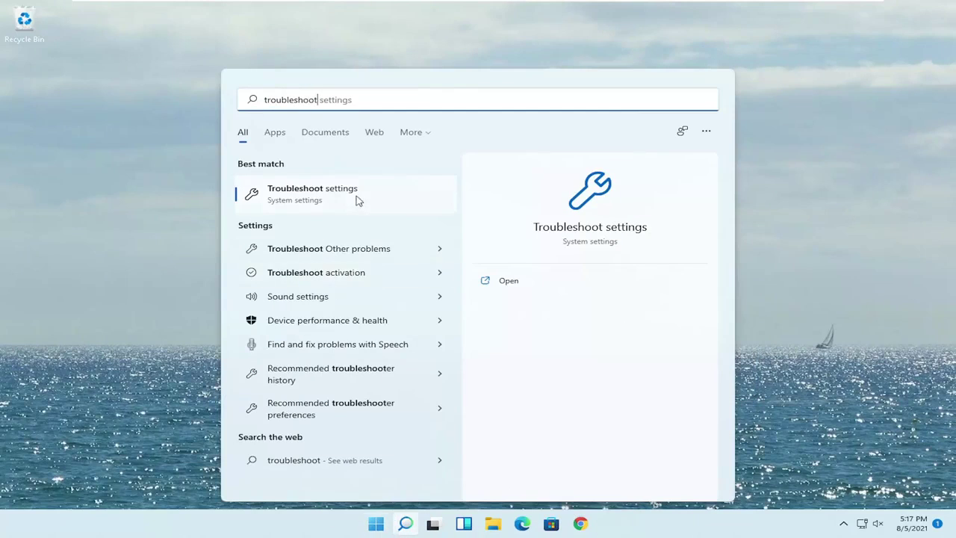
{"action": "left_click", "coordinate": [346, 200]}
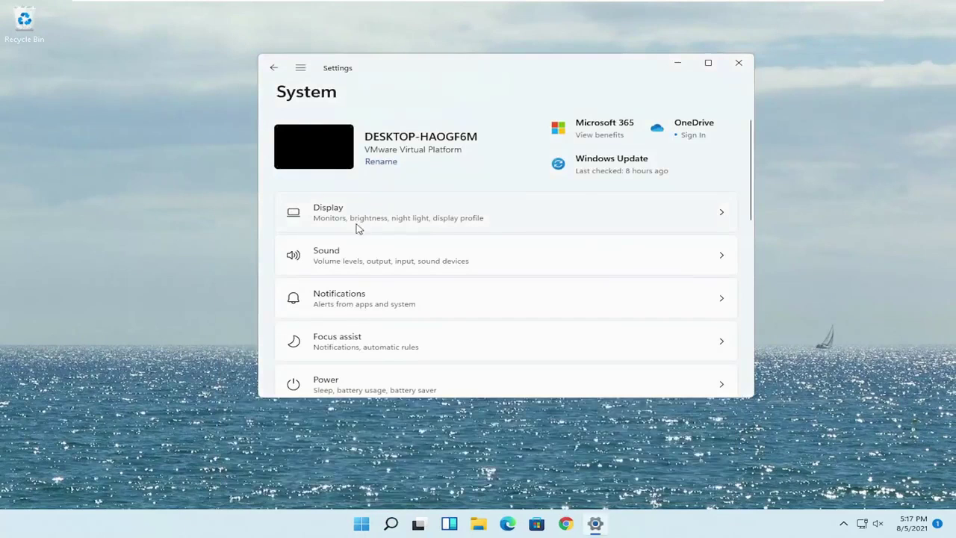
{"action": "scroll", "coordinate": [448, 314], "scroll_direction": "down", "scroll_amount": 3}
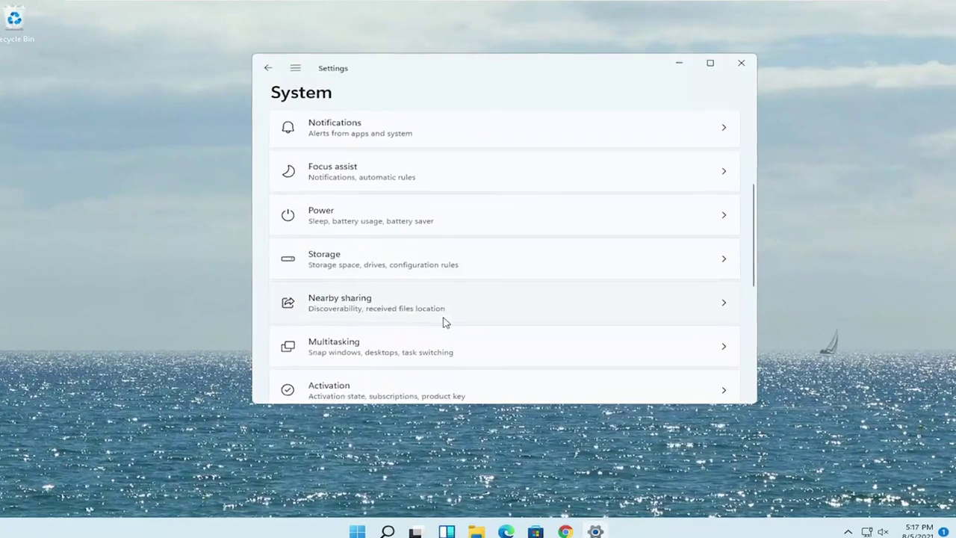
{"action": "scroll", "coordinate": [443, 322], "scroll_direction": "down", "scroll_amount": 2}
{"action": "left_click", "coordinate": [400, 308]}
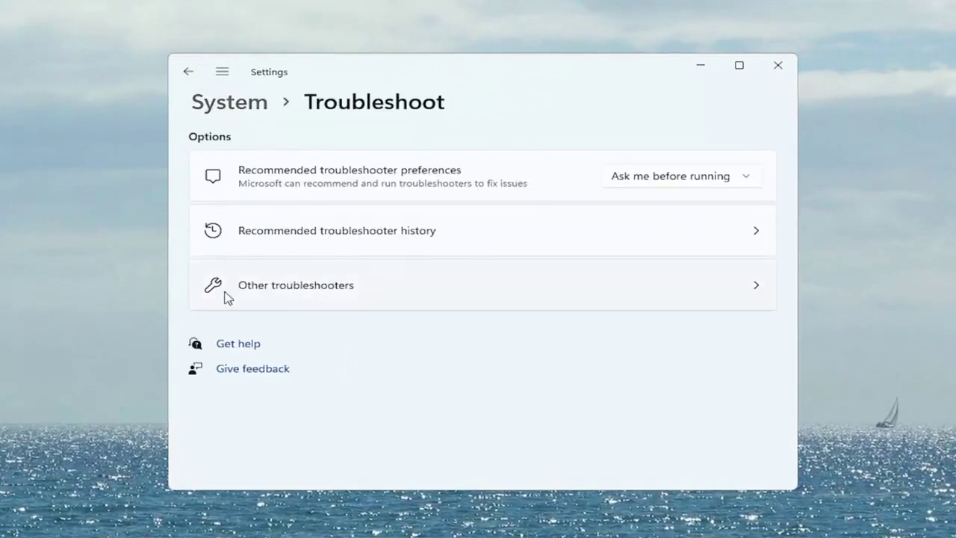
{"action": "left_click", "coordinate": [338, 301]}
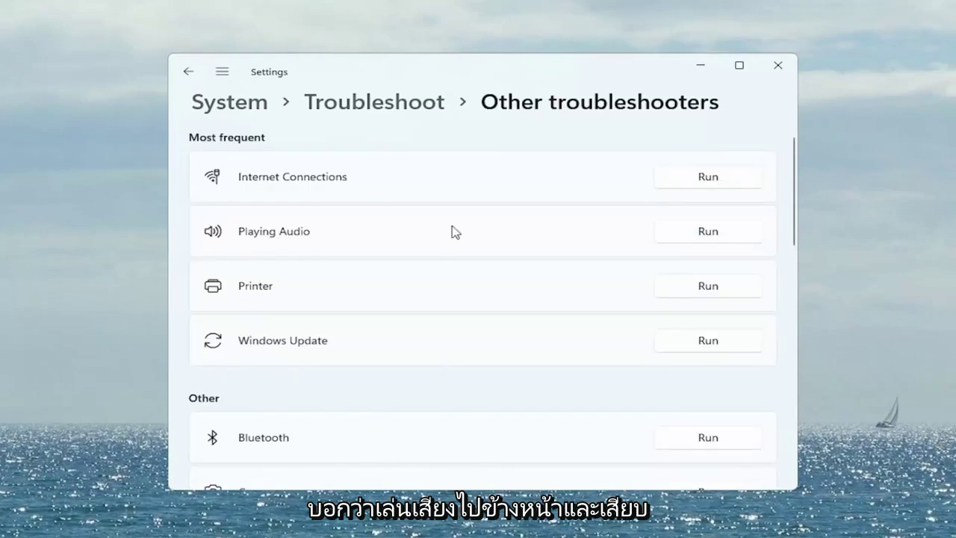
Run Playing Audio, decline Audio Enhancements, continue past the volume advice, and close it.
{"action": "left_click", "coordinate": [712, 233]}
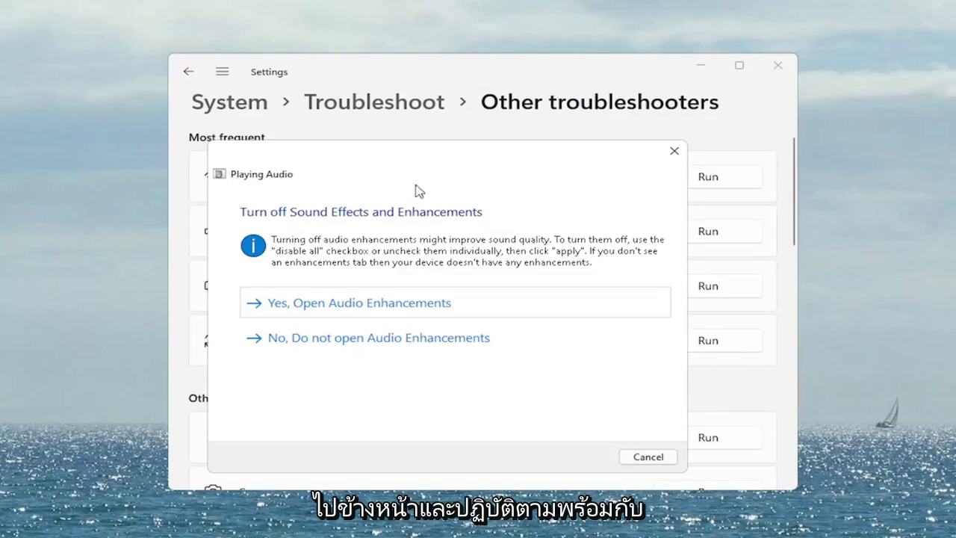
{"action": "left_click", "coordinate": [339, 340]}
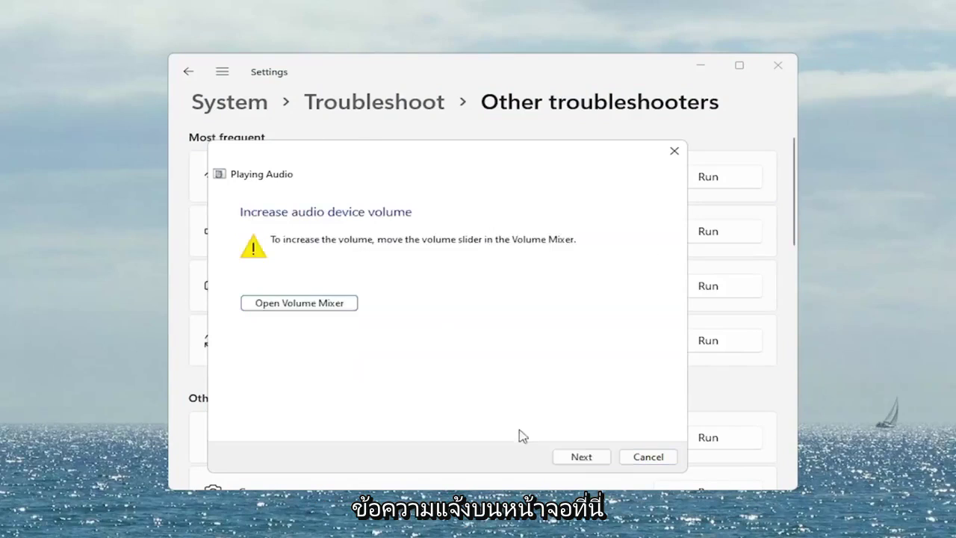
{"action": "left_click", "coordinate": [566, 456]}
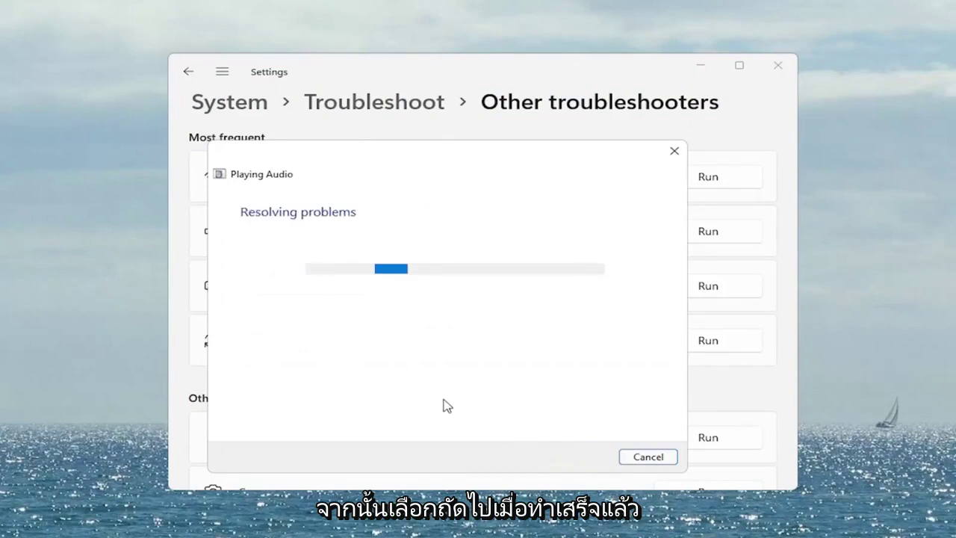
{"action": "left_click", "coordinate": [646, 457]}
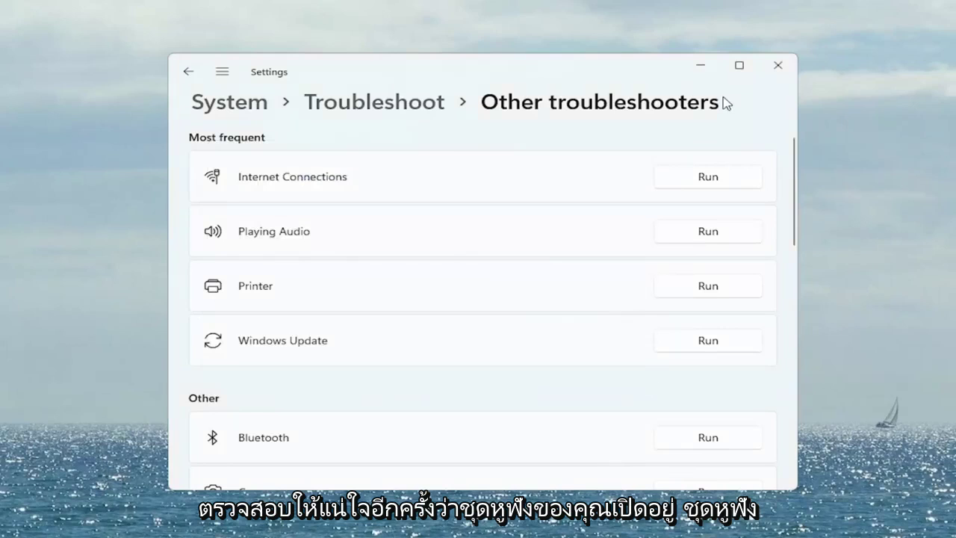
Close Settings, then search 'update' to reach the Windows Update page showing the system up to date.
{"action": "left_click", "coordinate": [780, 65]}
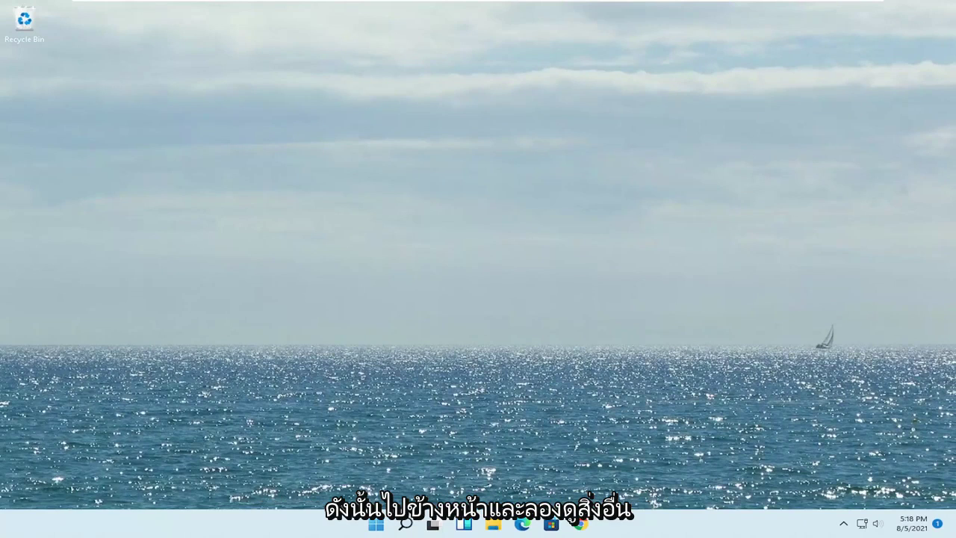
{"action": "left_click", "coordinate": [404, 525]}
{"action": "type", "text": "upda"}
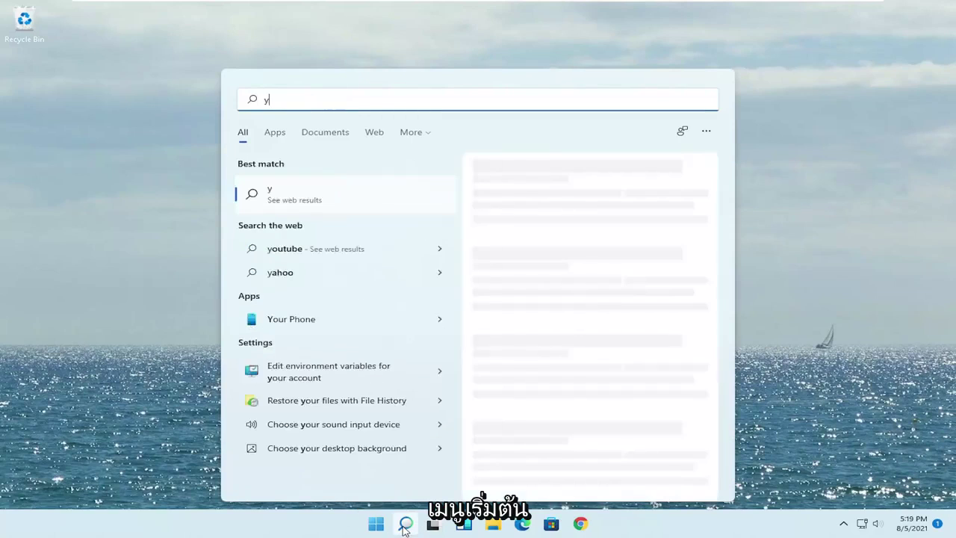
{"action": "type", "text": "te"}
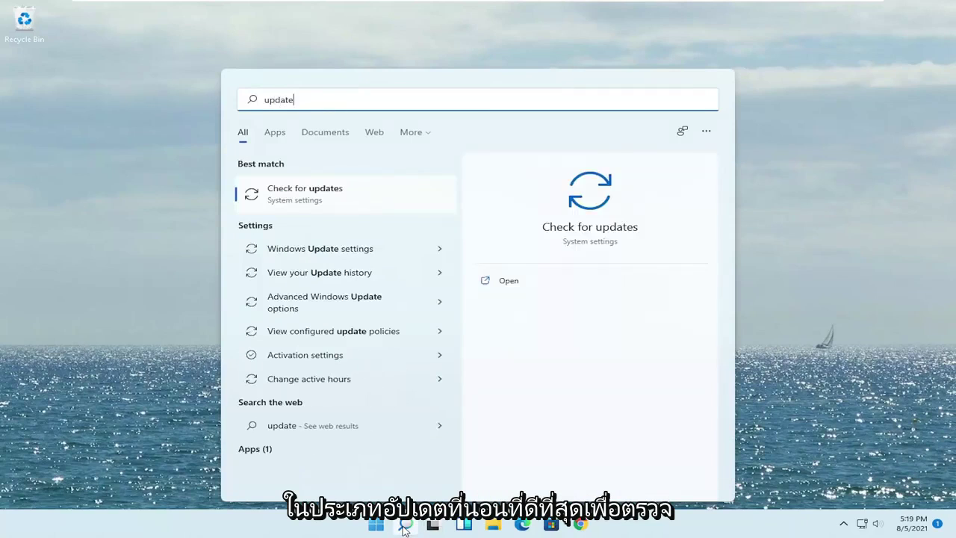
{"action": "left_click", "coordinate": [315, 195]}
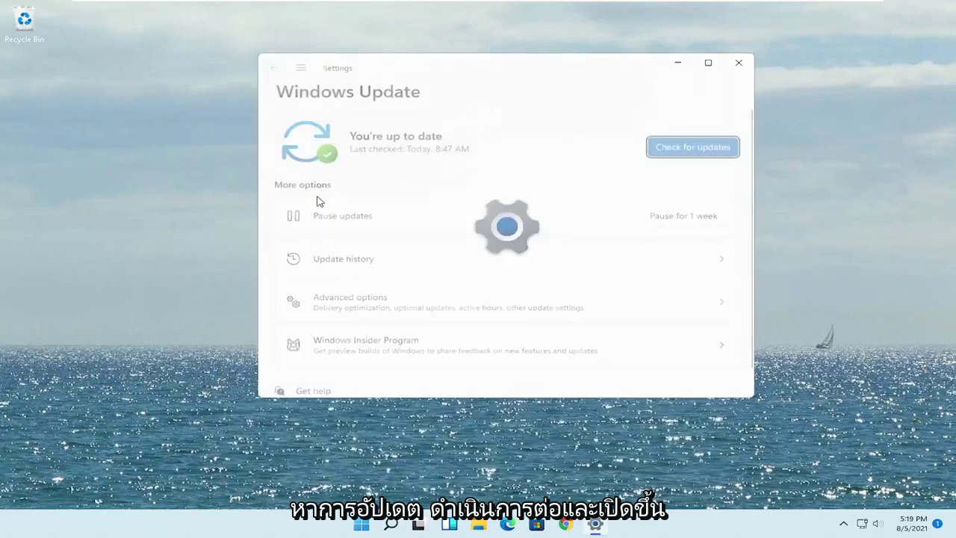